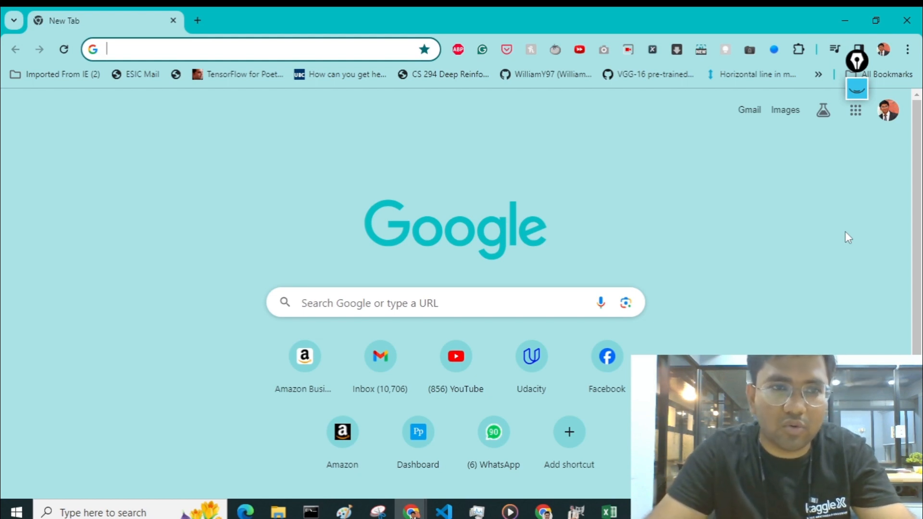
- Search Google for "sql server installation" and open Microsoft's SQL Server Downloads result in a new tab
type("google.com")
key("Return")
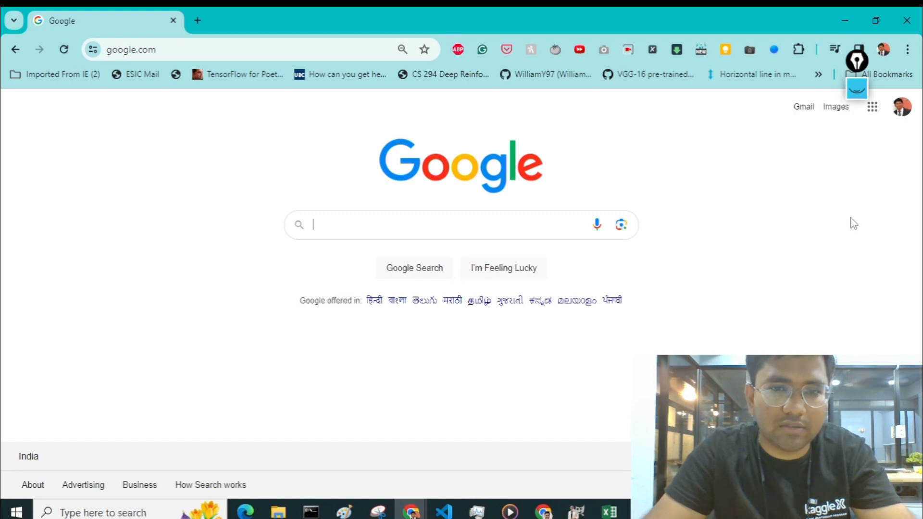
type("sql")
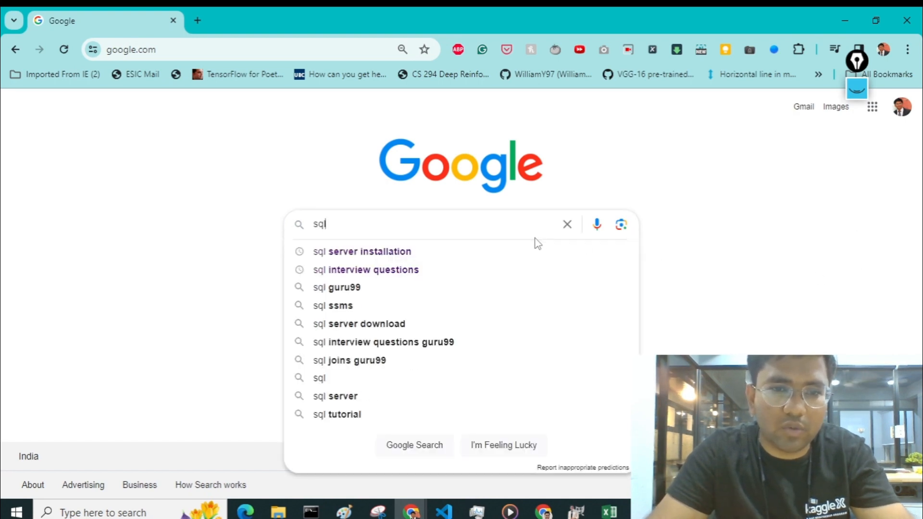
type(" serve")
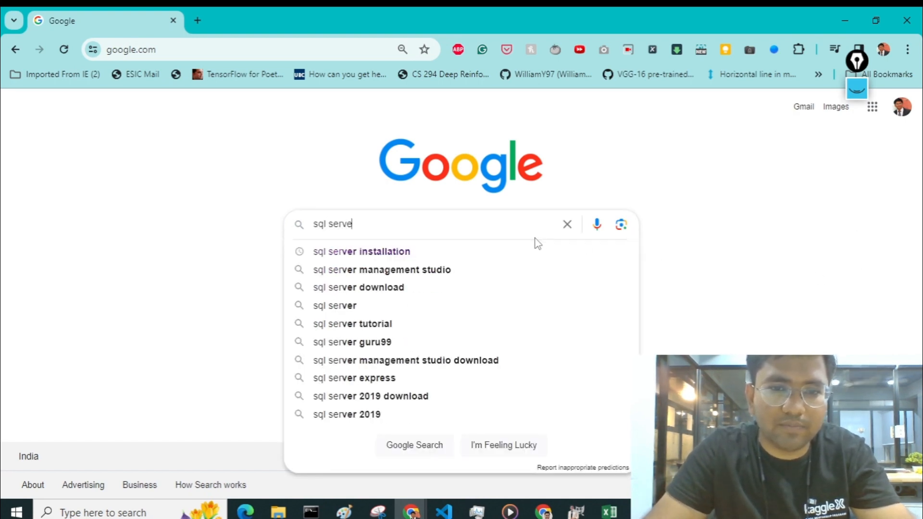
key("Down")
key("Return")
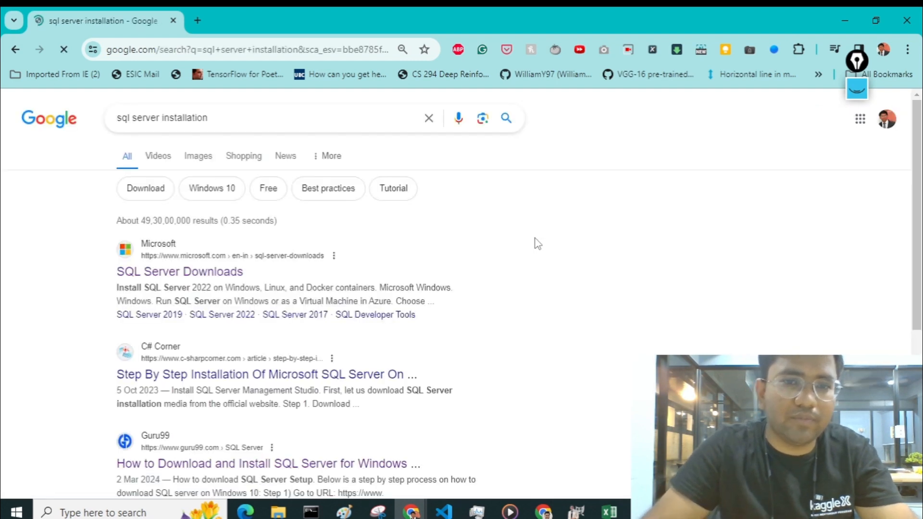
middle_click(193, 272)
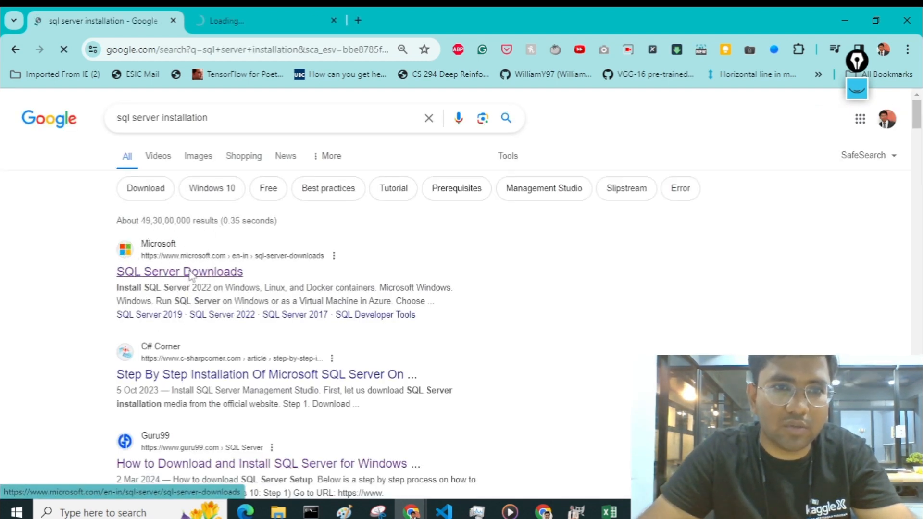
left_click(283, 9)
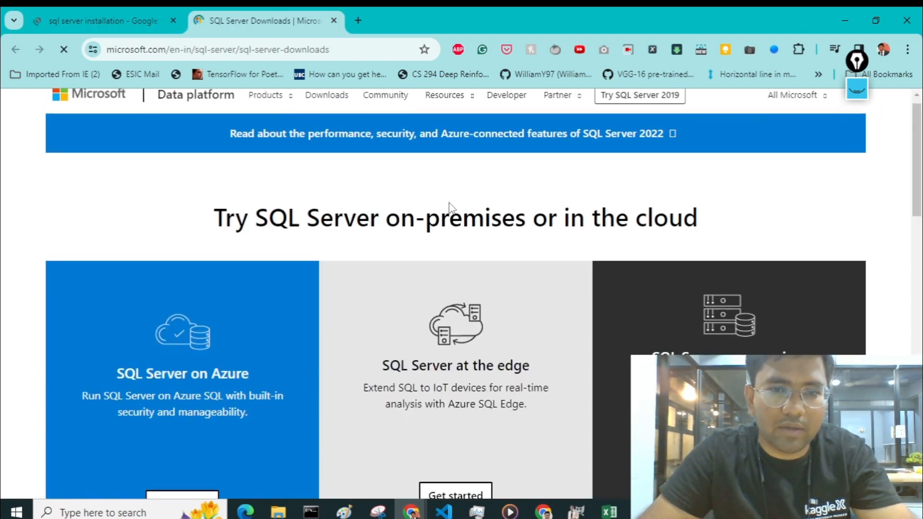
- Examine the SQL Server options on the downloads page, from Azure, edge and on-premises to the free specialized editions
scroll(450, 206, "down", 1)
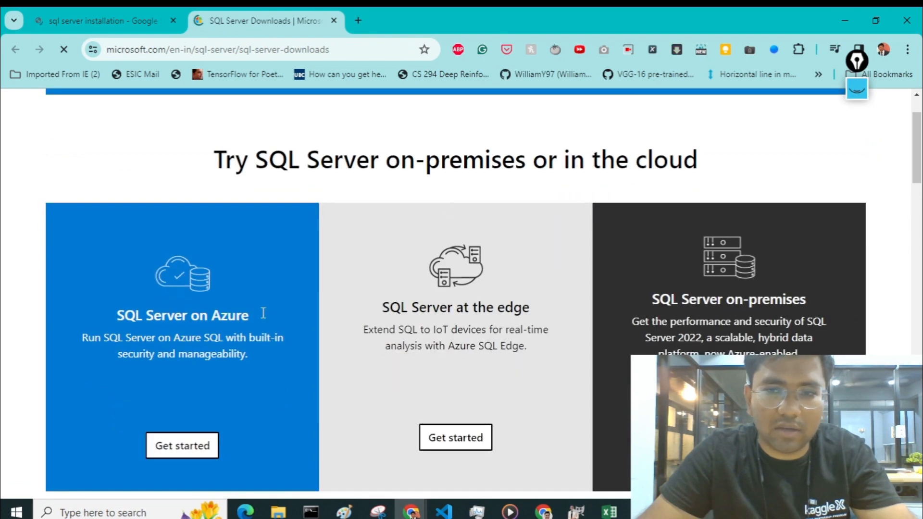
scroll(422, 322, "down", 1)
scroll(420, 318, "down", 1)
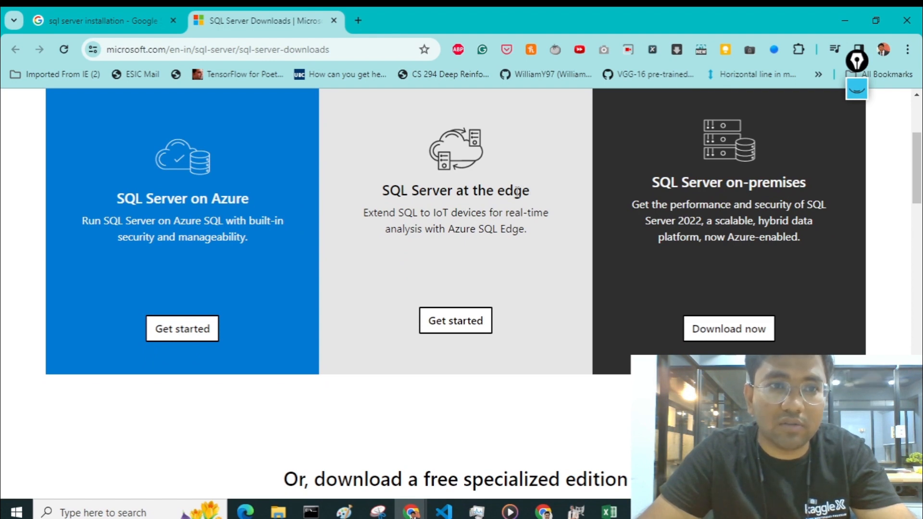
double_click(126, 50)
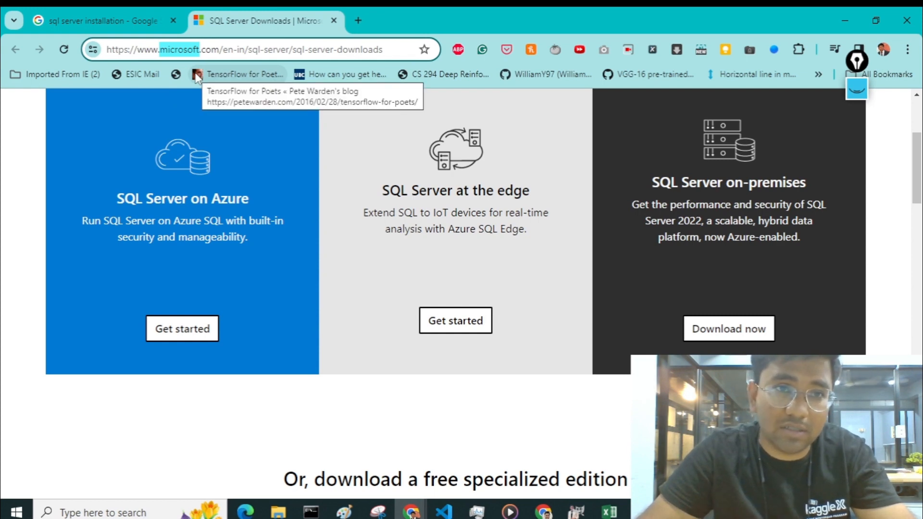
scroll(469, 200, "down", 1)
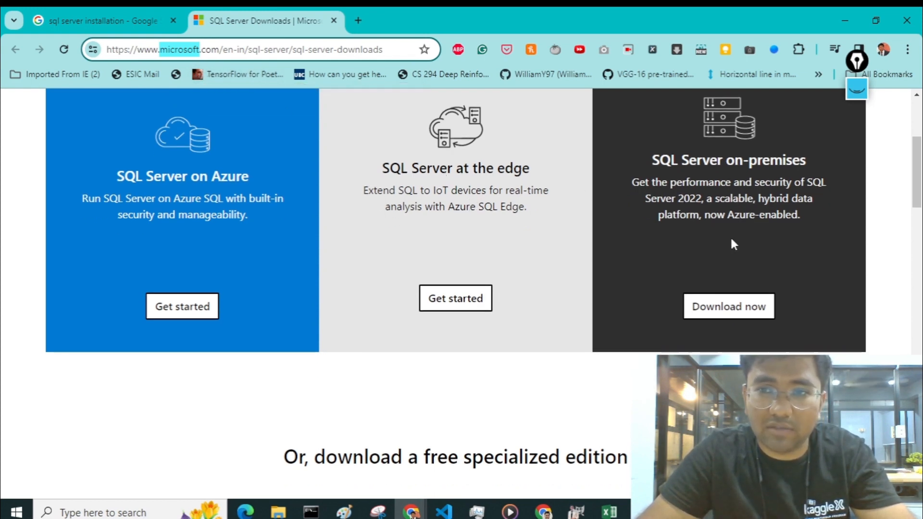
scroll(734, 244, "down", 3)
scroll(731, 243, "up", 3)
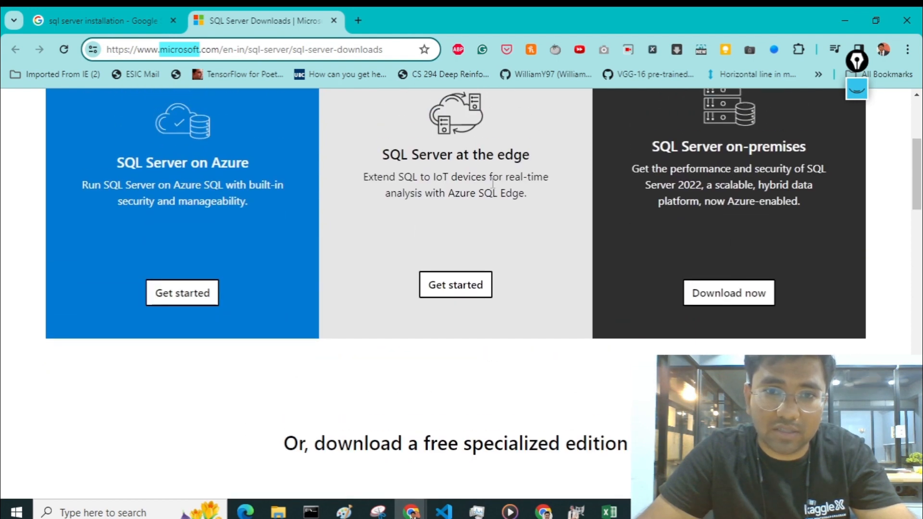
scroll(491, 188, "down", 2)
scroll(489, 194, "up", 2)
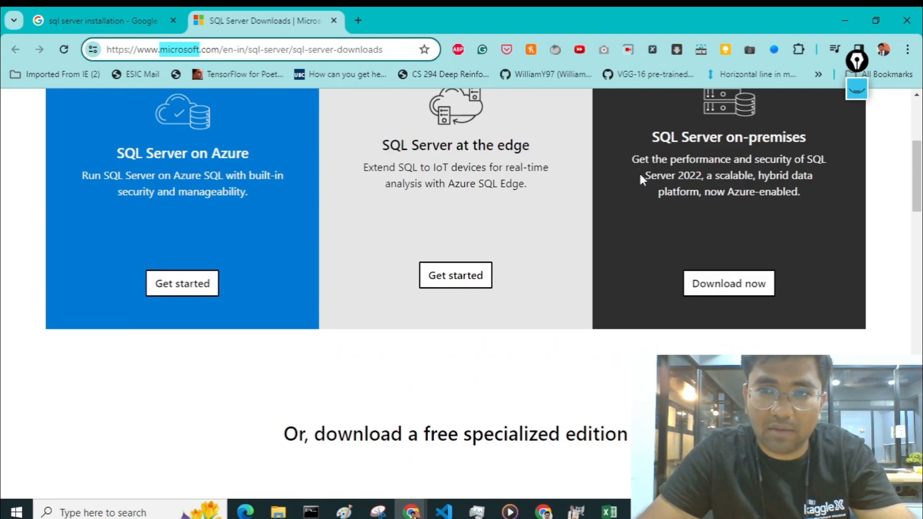
scroll(641, 207, "down", 4)
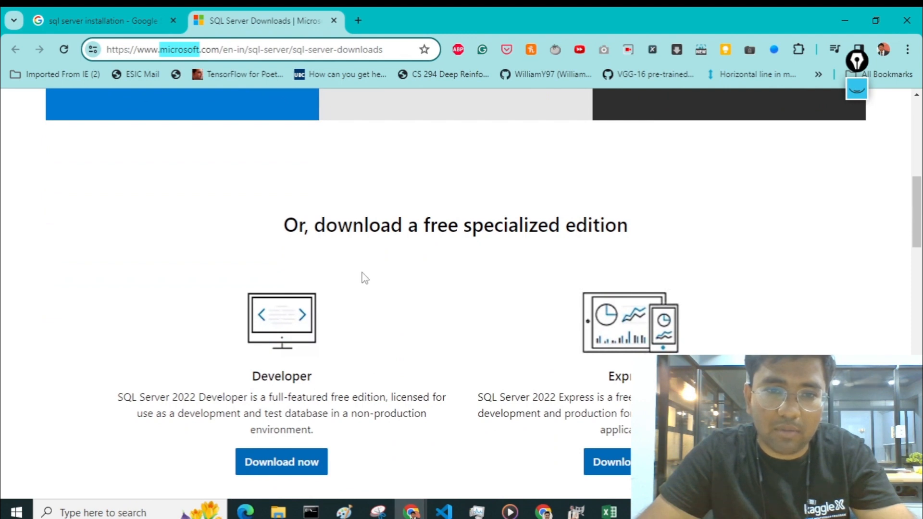
left_click_drag(304, 230, 626, 231)
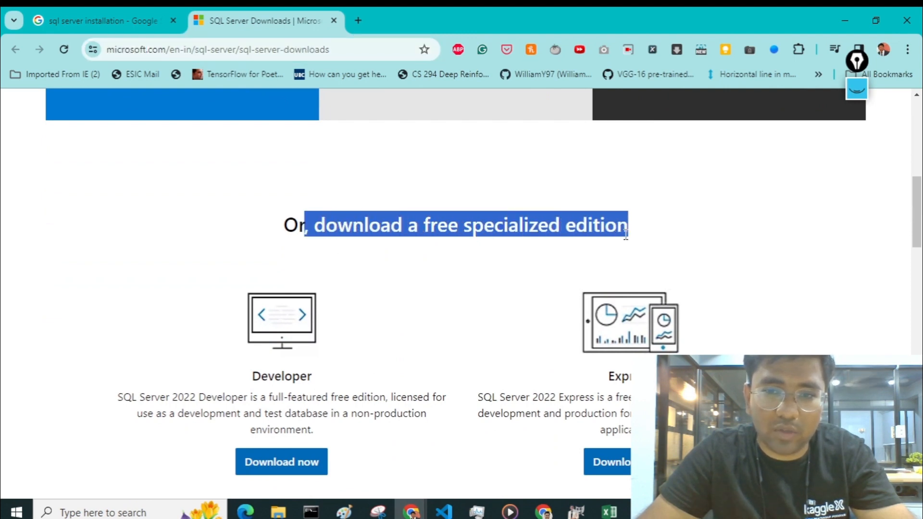
left_click(626, 234)
- Download the free SQL Server 2022 Developer edition installer and save it as SQL2022-SSEI-Dev in the Desktop temp folder
scroll(301, 364, "down", 1)
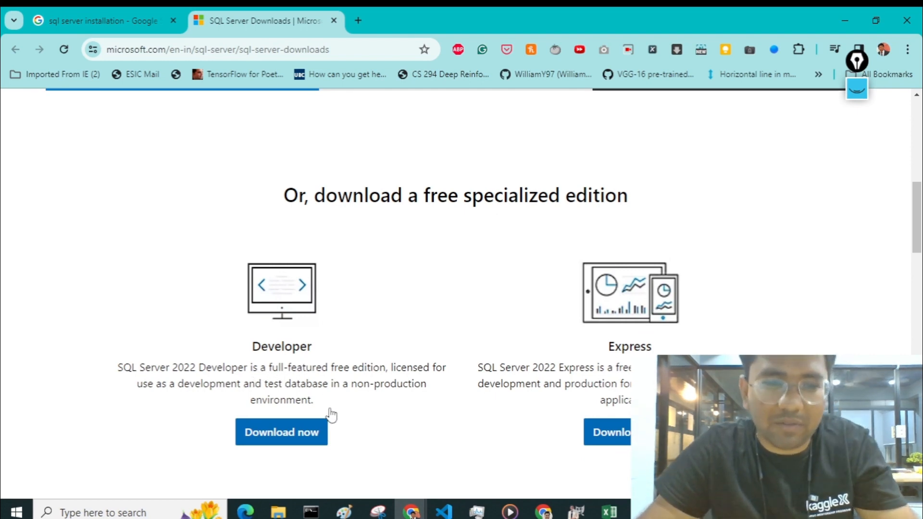
left_click(363, 346)
left_click(294, 434)
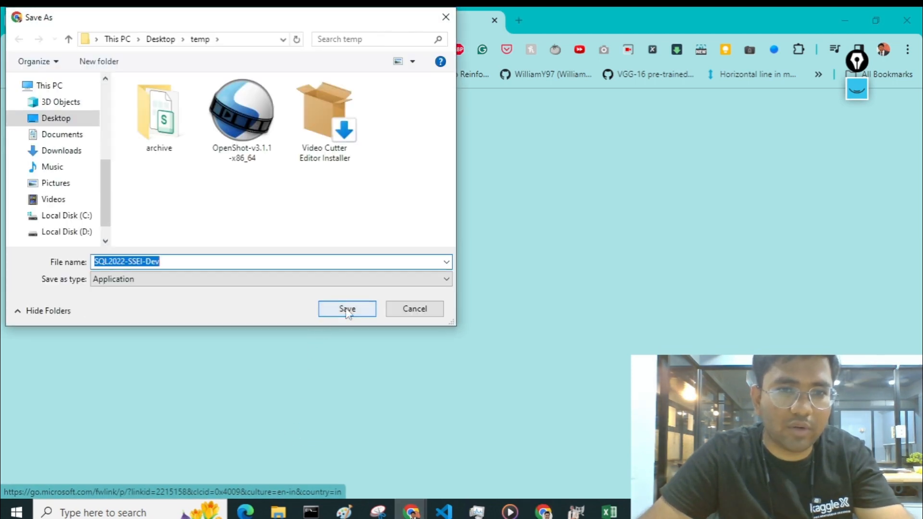
left_click(347, 309)
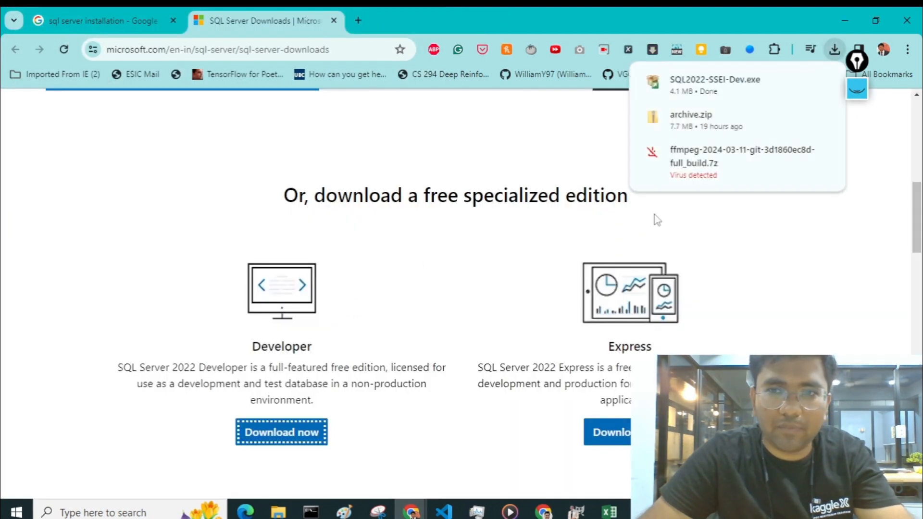
- Run the downloaded SQL2022-SSEI-Dev.exe, allow it to start, and choose the Basic installation type
left_click(711, 95)
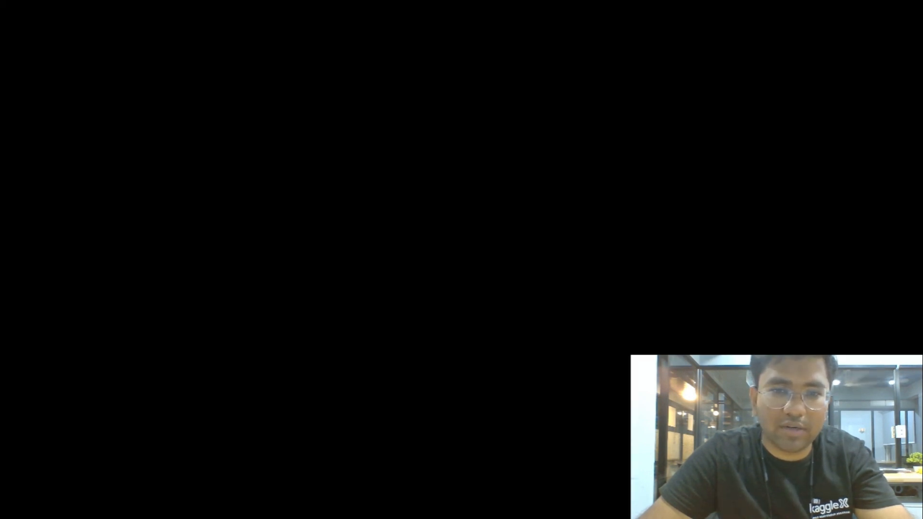
left_click(417, 319)
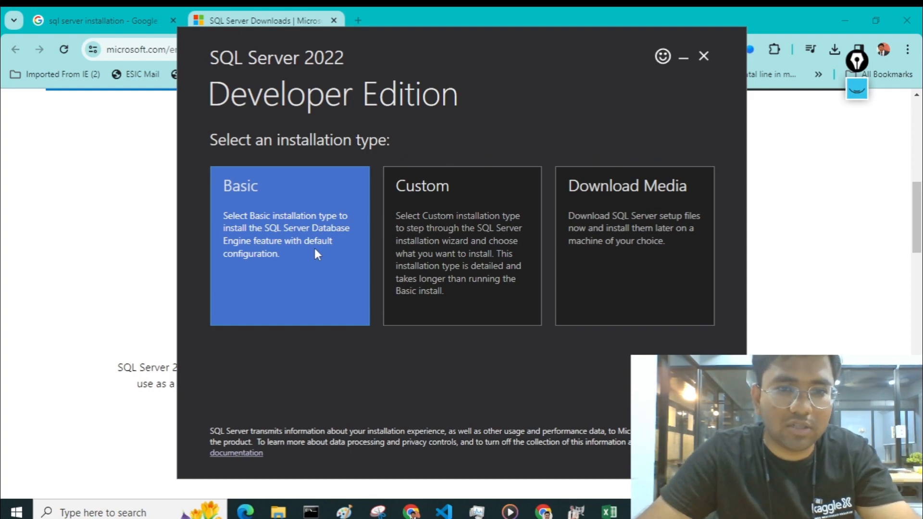
left_click(315, 248)
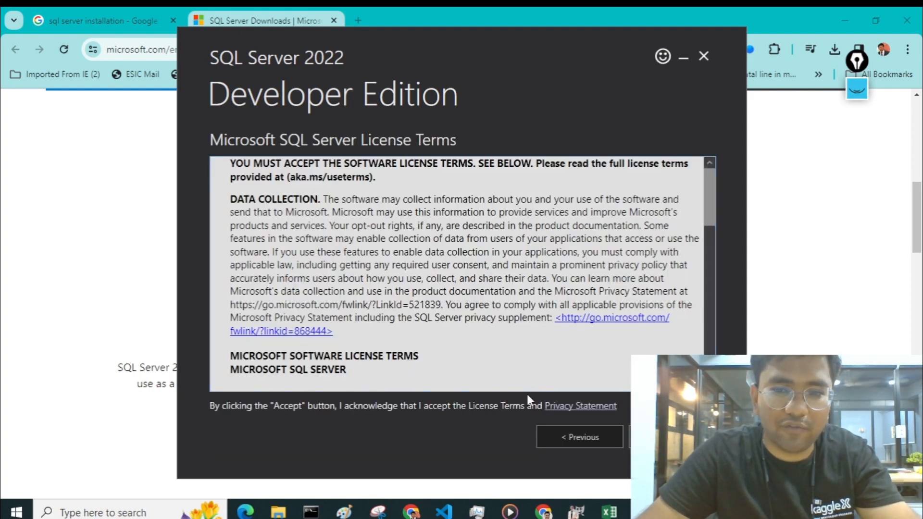
- Accept the SQL Server license terms and start the installation in C:\Program Files\Microsoft SQL Server
scroll(639, 303, "down", 15)
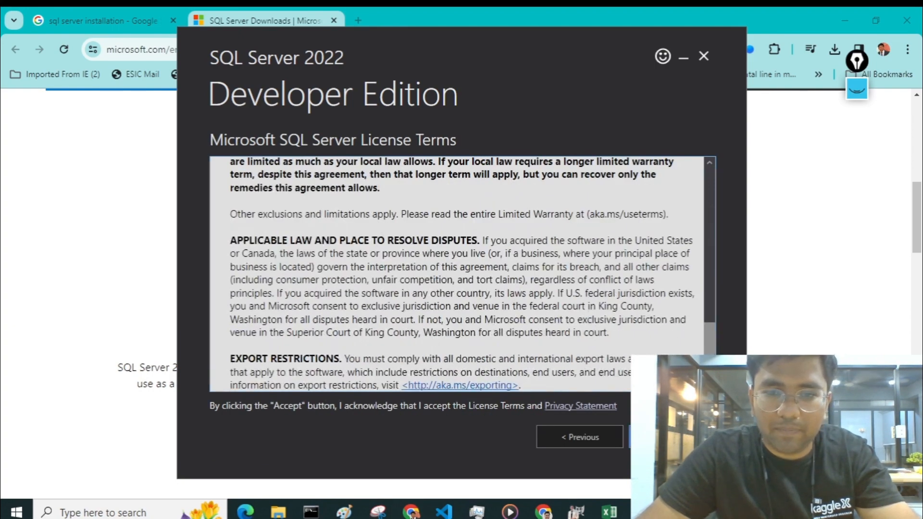
left_click(673, 437)
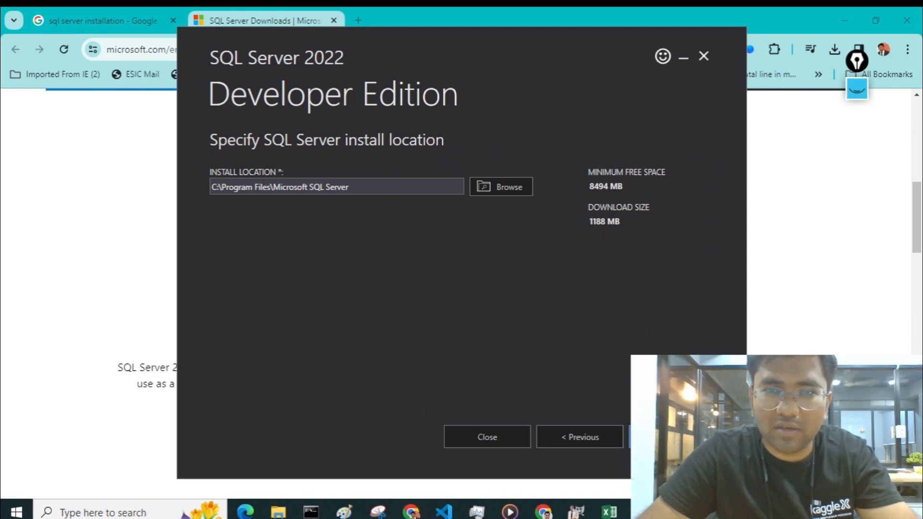
left_click(673, 437)
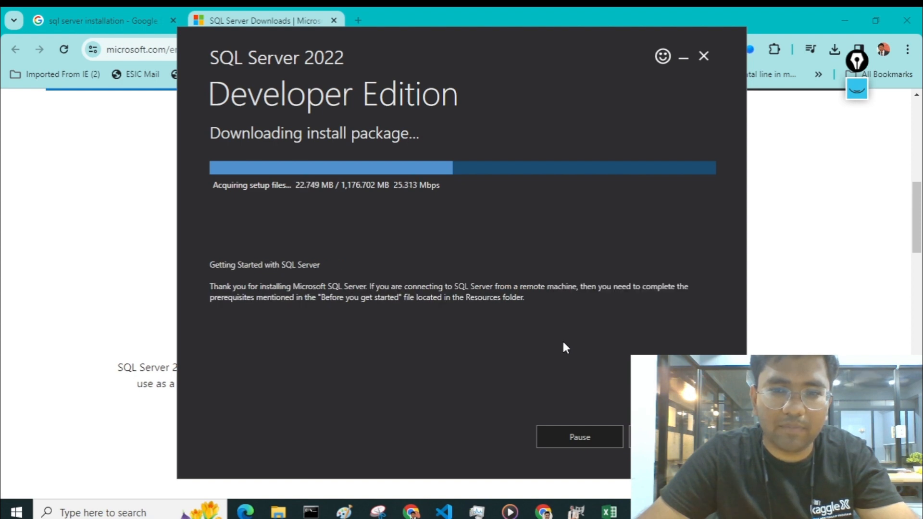
key("alt+Tab")
key("alt+Tab")
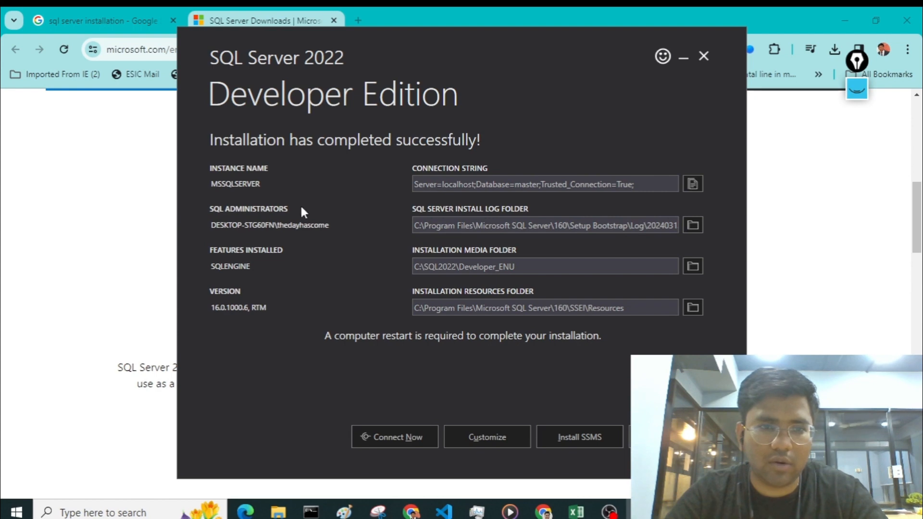
- Highlight the instance name, capture the installation summary window with Snipping Tool, and return to the installer
double_click(243, 185)
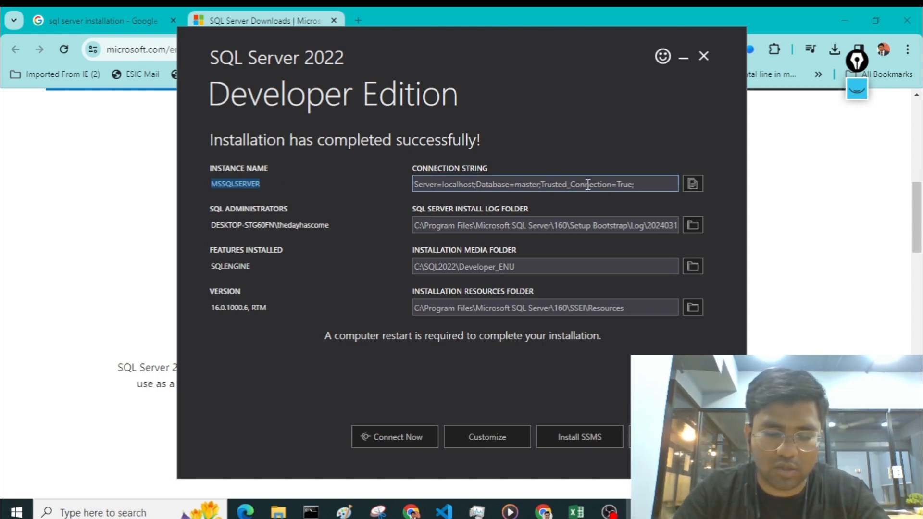
key("super")
type("sni")
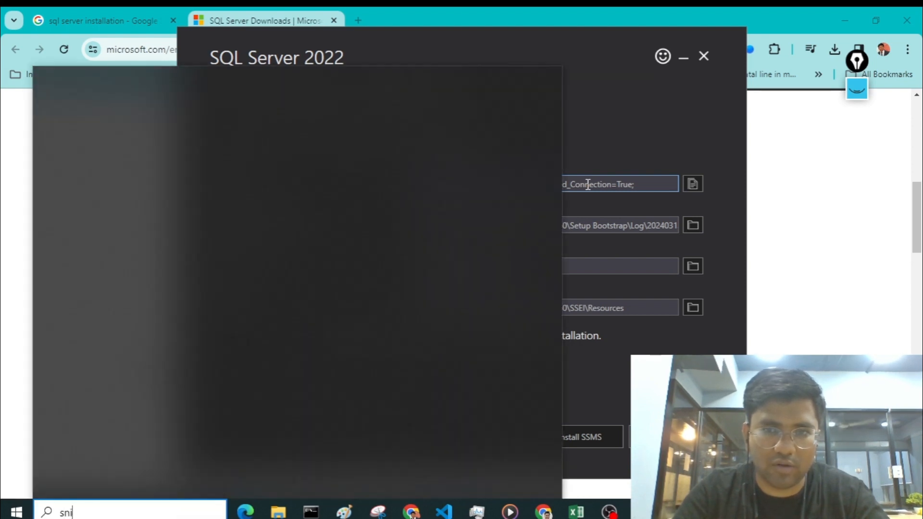
key("Return")
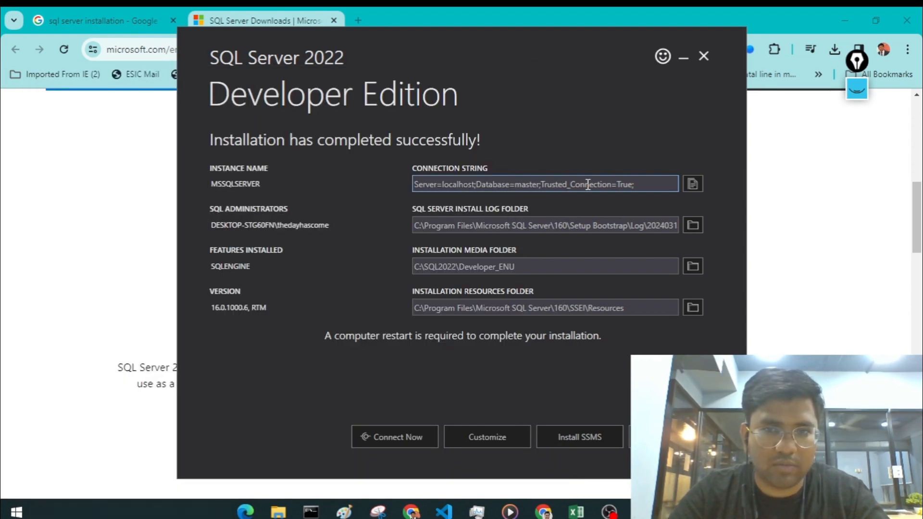
left_click(129, 143)
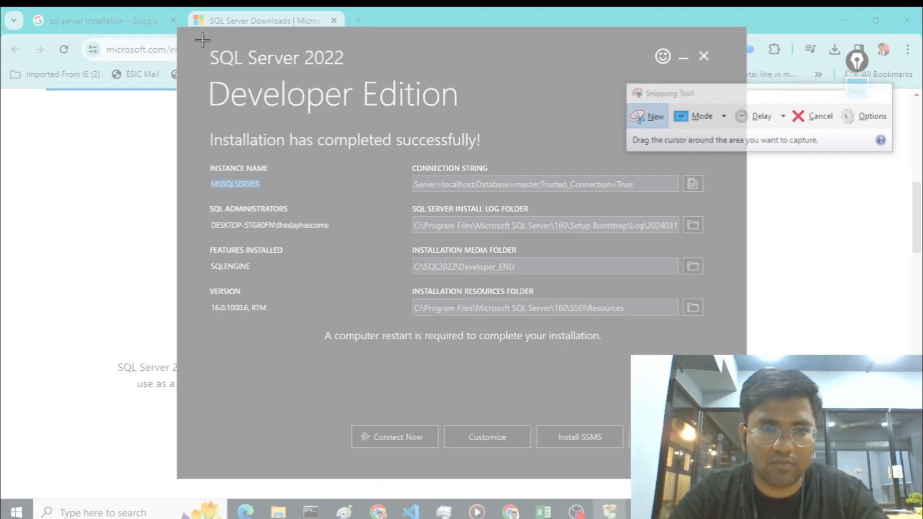
left_click_drag(203, 40, 726, 477)
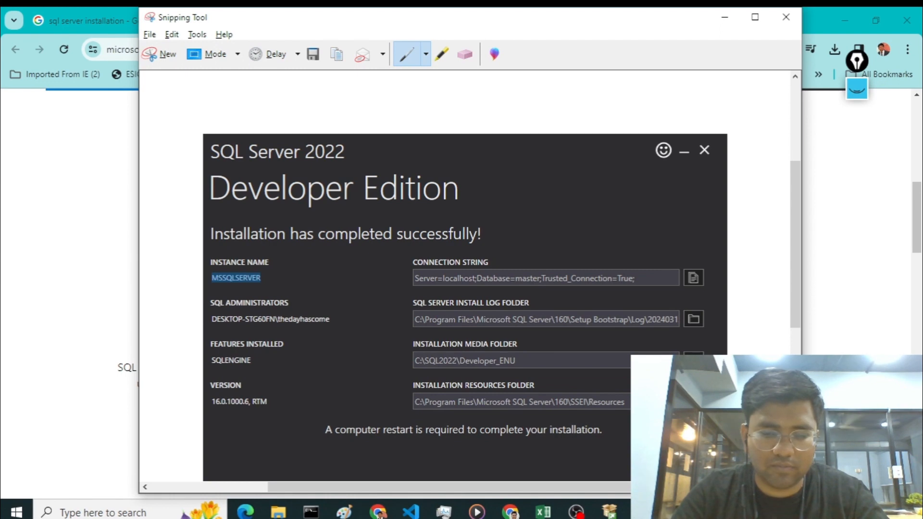
key("alt+Tab")
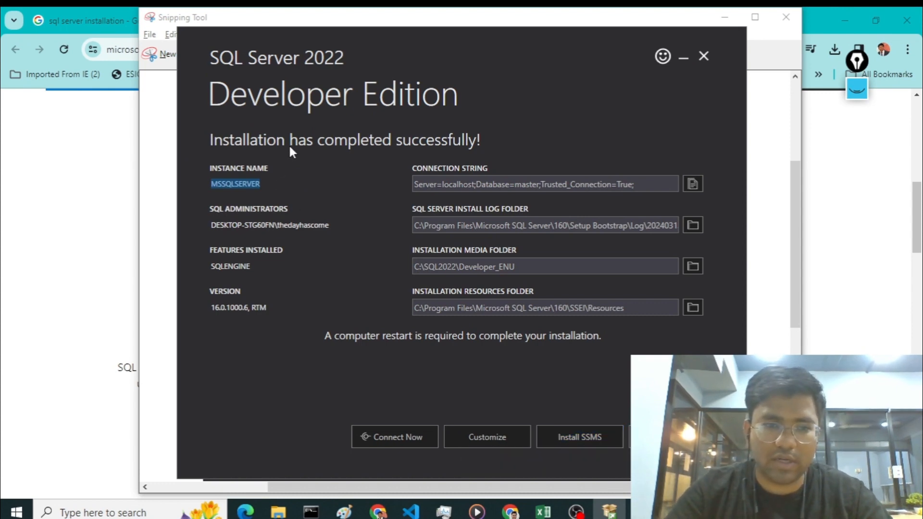
- Connect to the installed SQL Server instance from the installer to check its version, and close the SQLCMD console
left_click(394, 440)
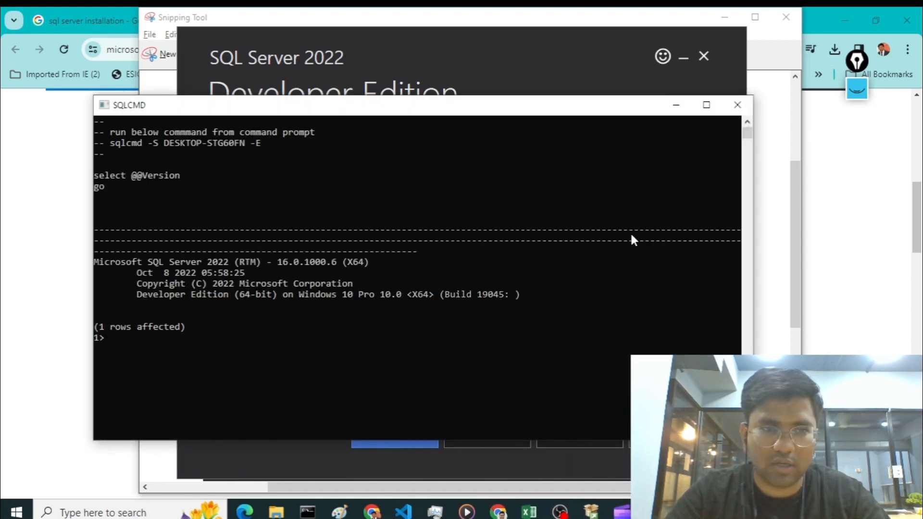
left_click(737, 106)
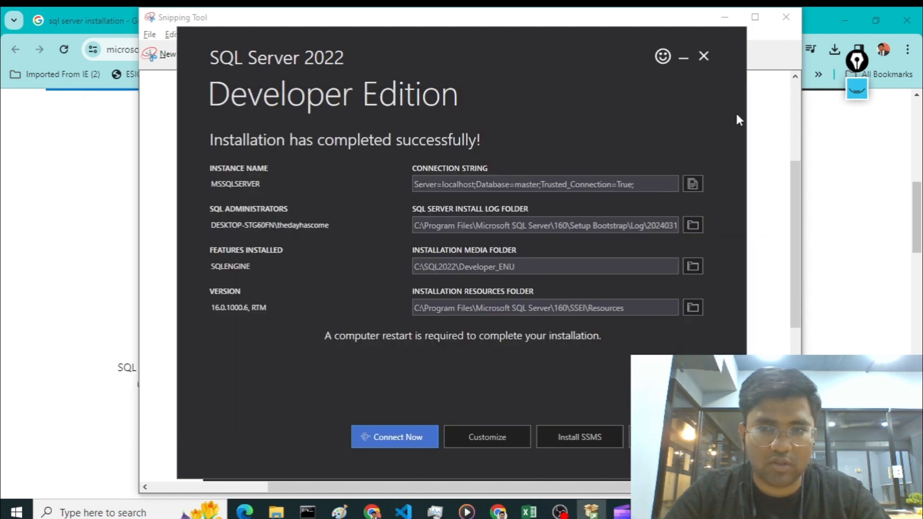
- Get SQL Server Management Studio 19.3 through the installer's SSMS link and install it in C:\Program Files (x86)\Microsoft SQL Server Management Studio 19
left_click(571, 436)
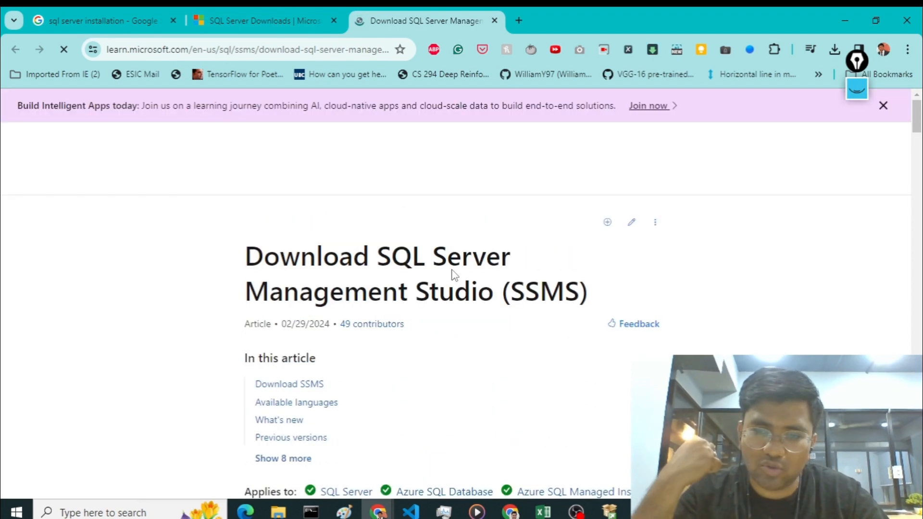
scroll(452, 274, "down", 5)
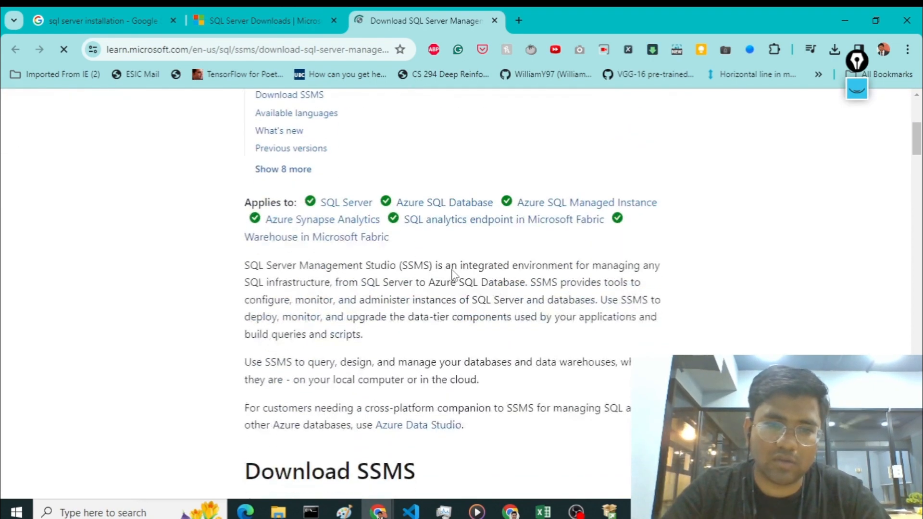
scroll(452, 274, "down", 3)
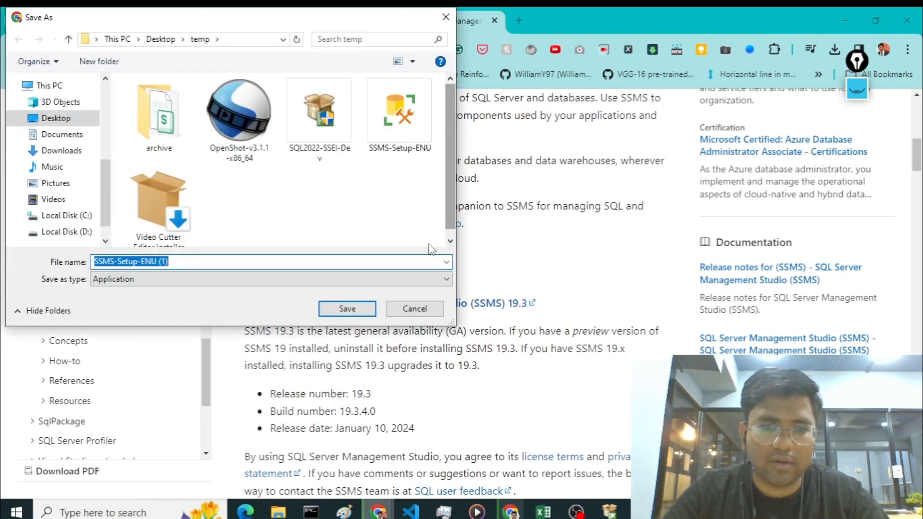
left_click(356, 304)
left_click(654, 512)
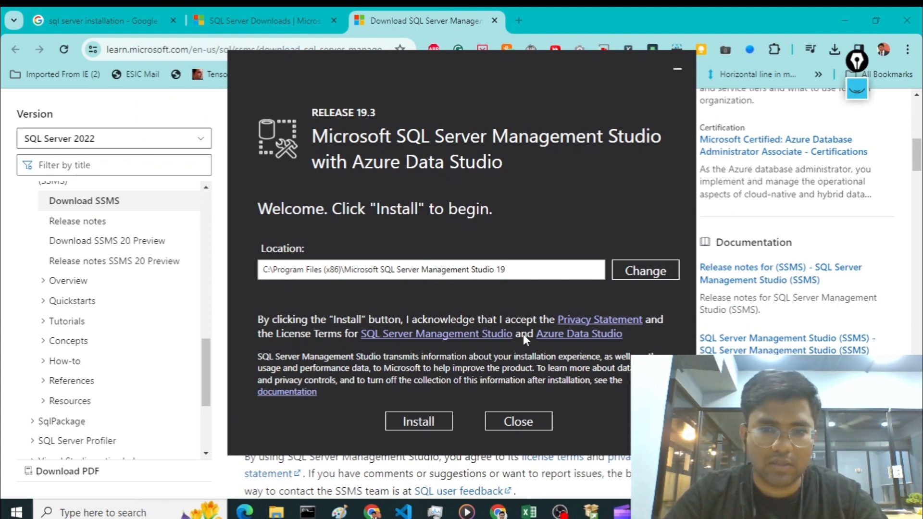
left_click(429, 423)
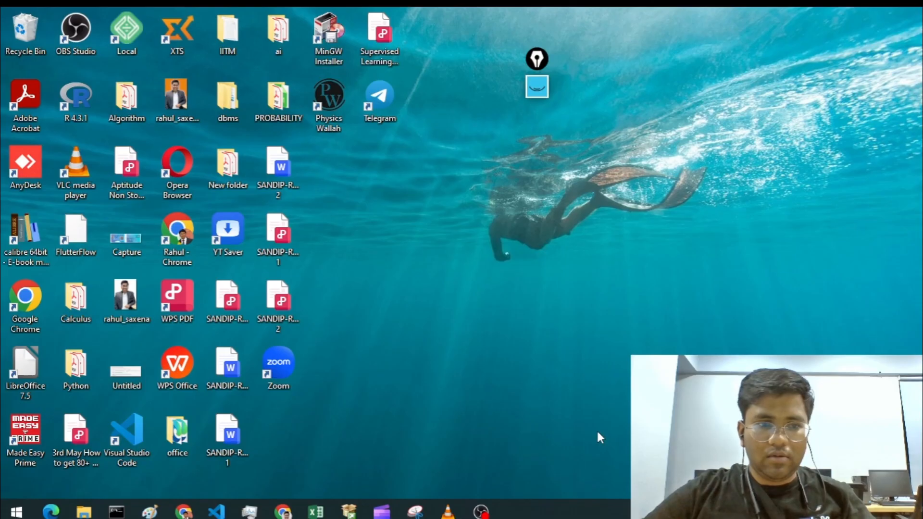
- Search Windows for ssms and launch SQL Server Management Studio 19
key("super")
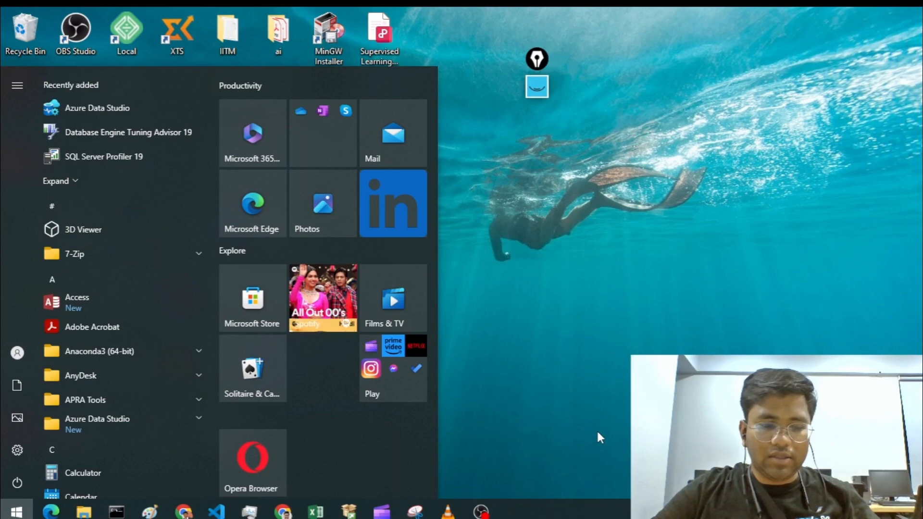
type("ssms")
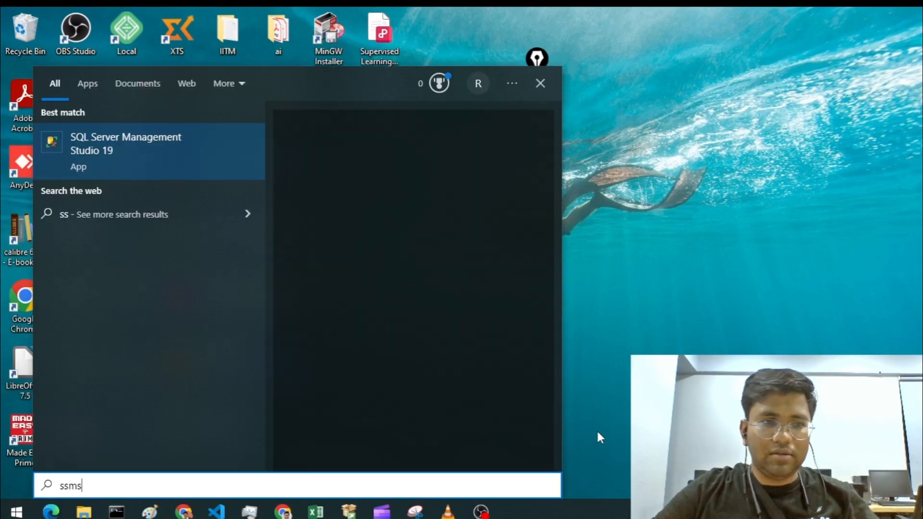
left_click(177, 157)
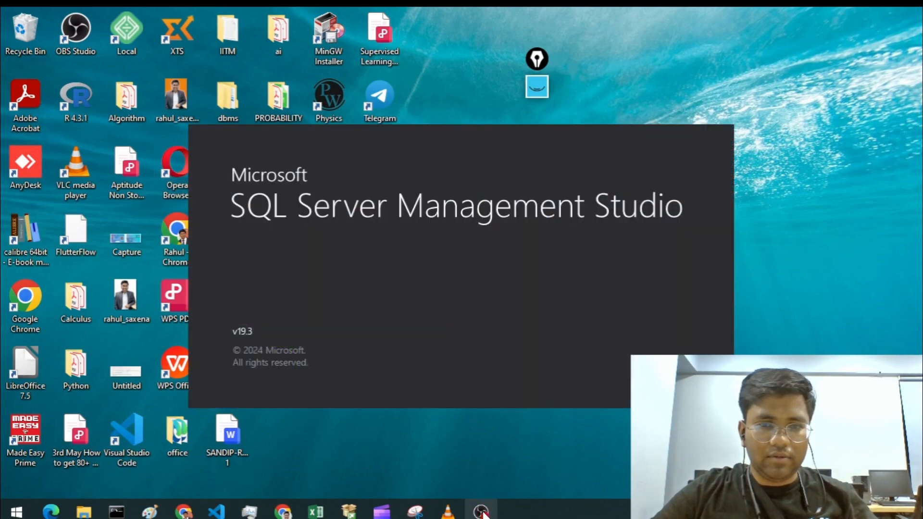
mouse_move(483, 513)
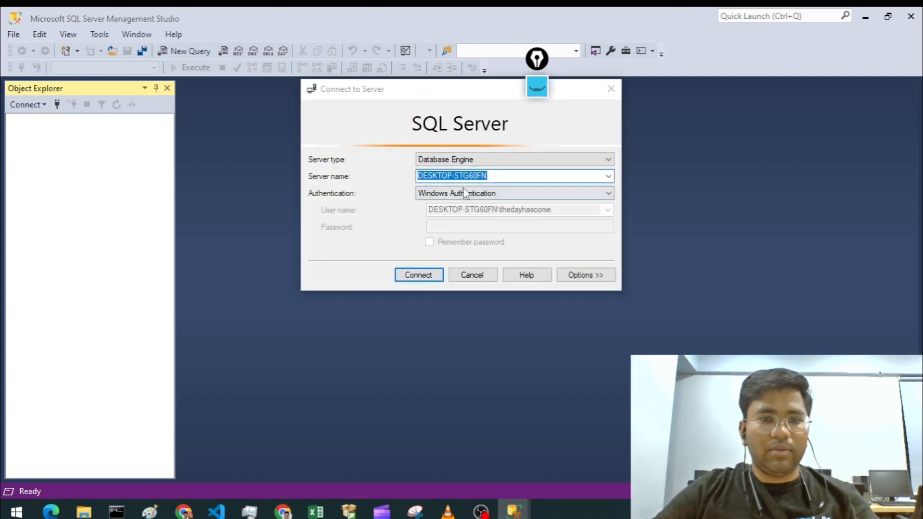
- Re-enter the server name DESKTOP-STG60FN and connect to the Database Engine with Windows Authentication
left_click(510, 174)
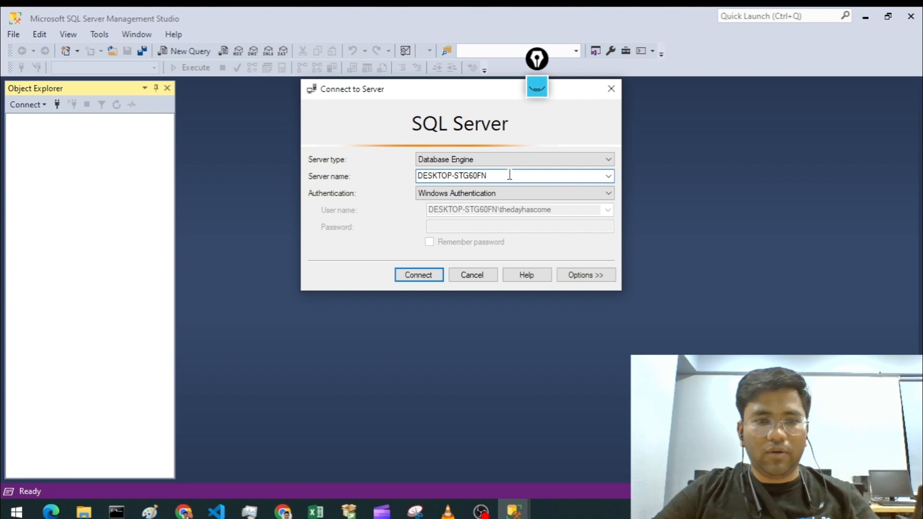
mouse_move(509, 175)
left_mouse_down()
mouse_move(419, 174)
mouse_move(506, 177)
left_mouse_up()
left_click(419, 174)
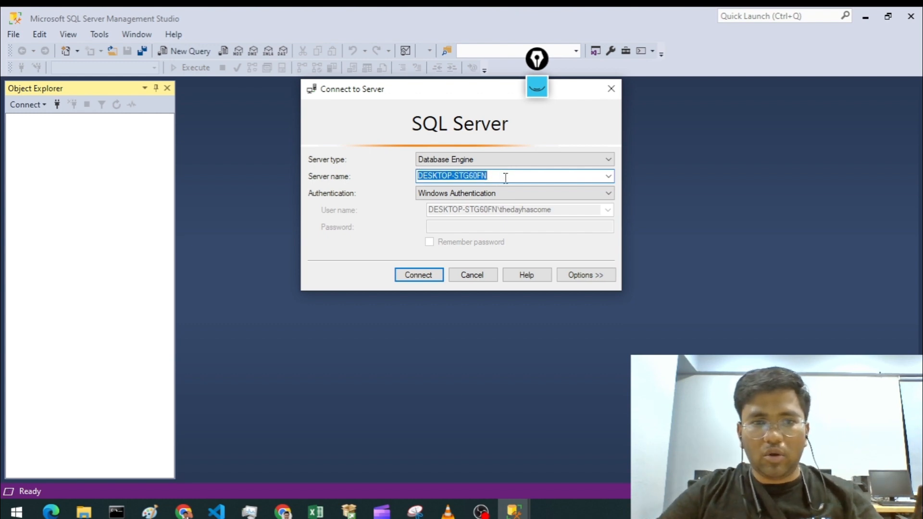
left_click(505, 178)
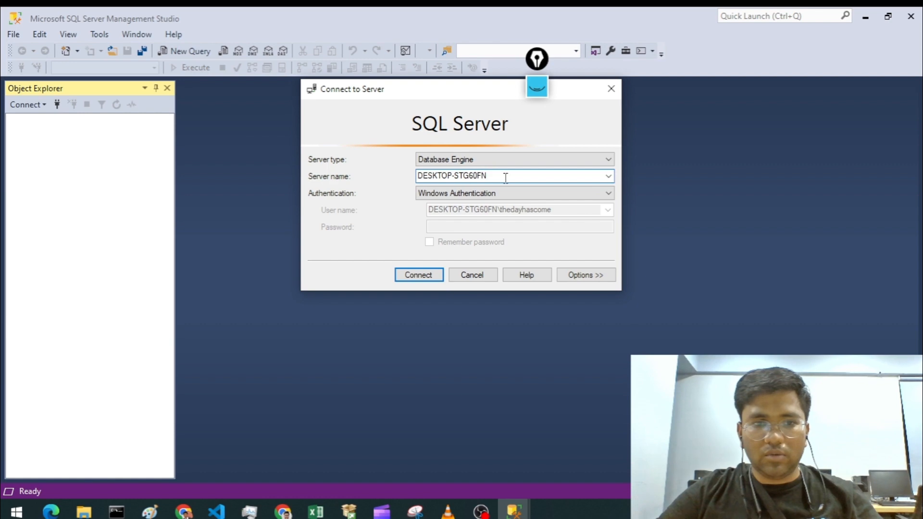
double_click(456, 177)
left_click(456, 178)
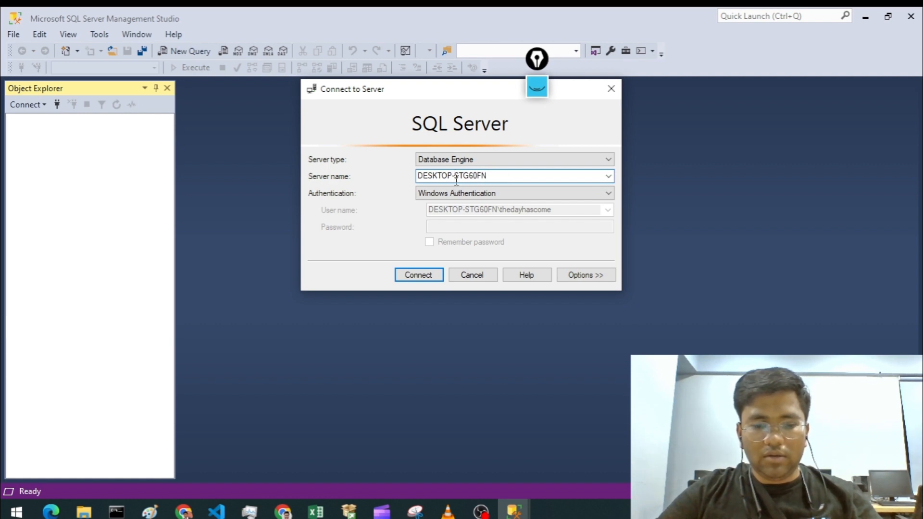
key("ctrl+a")
key("ctrl+c")
key("BackSpace")
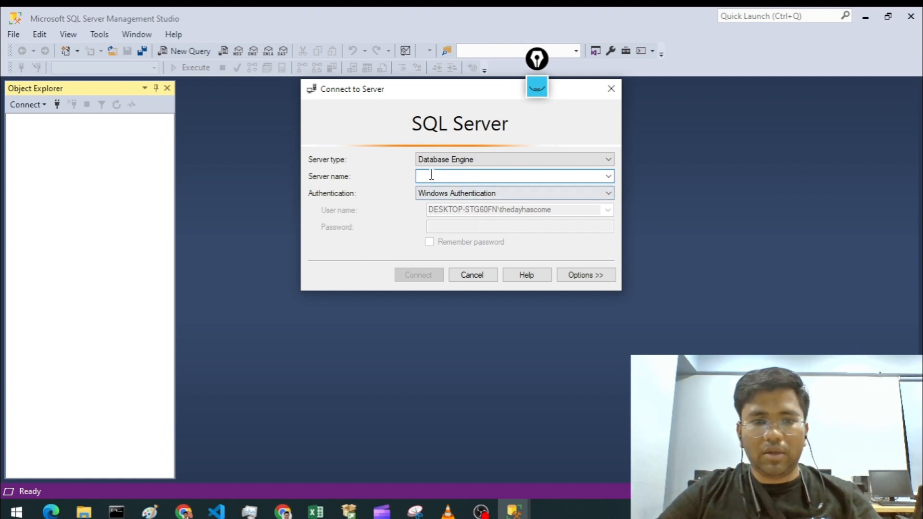
key("ctrl+v")
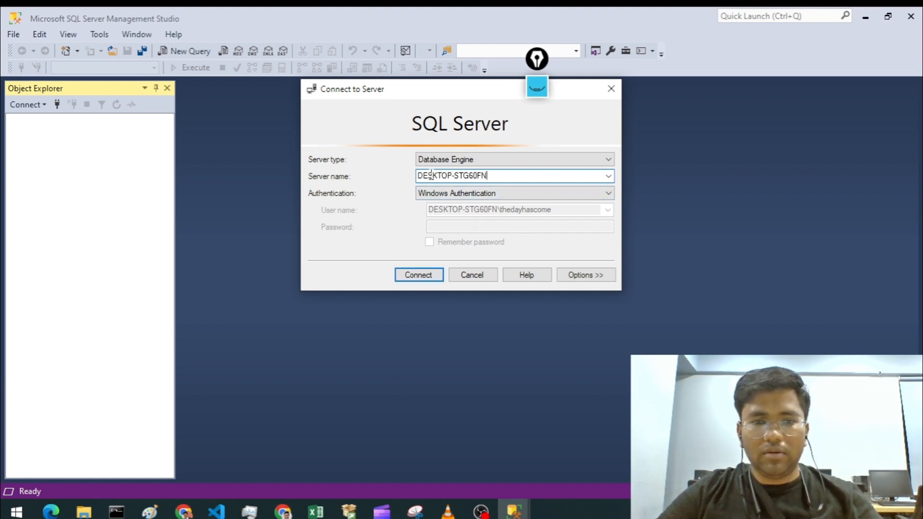
left_click(425, 278)
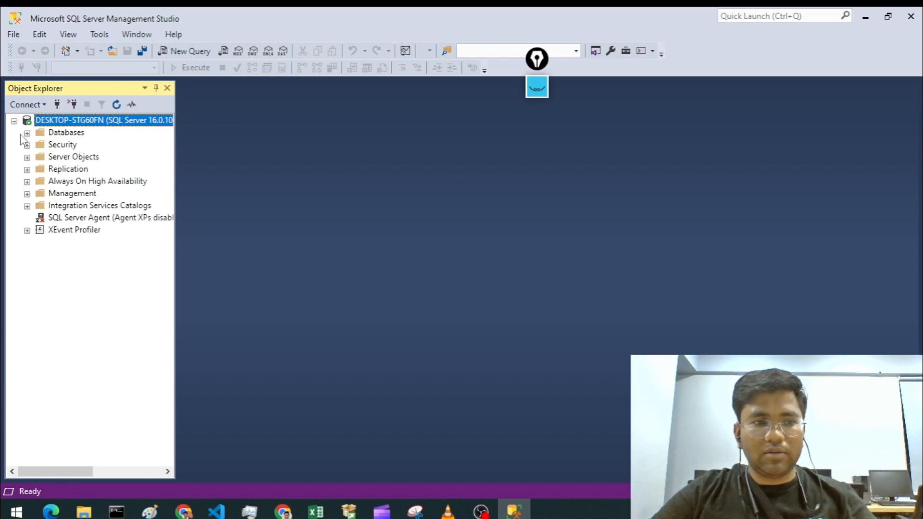
- Open a new query on the master database under System Databases and enter SELECT in it
left_click(26, 133)
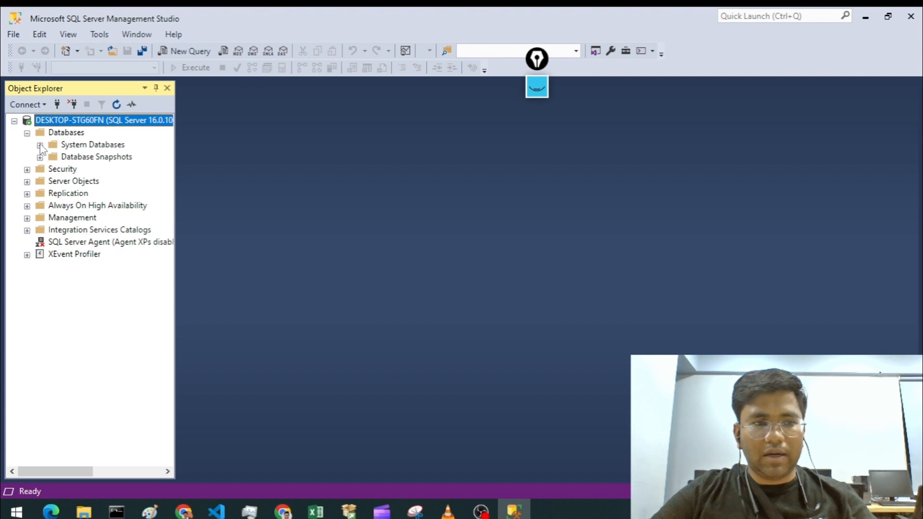
left_click(40, 145)
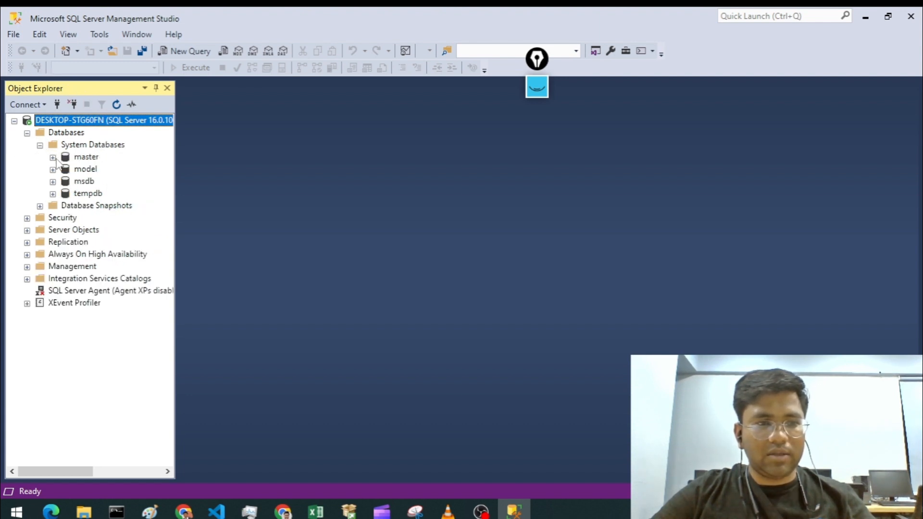
right_click(78, 158)
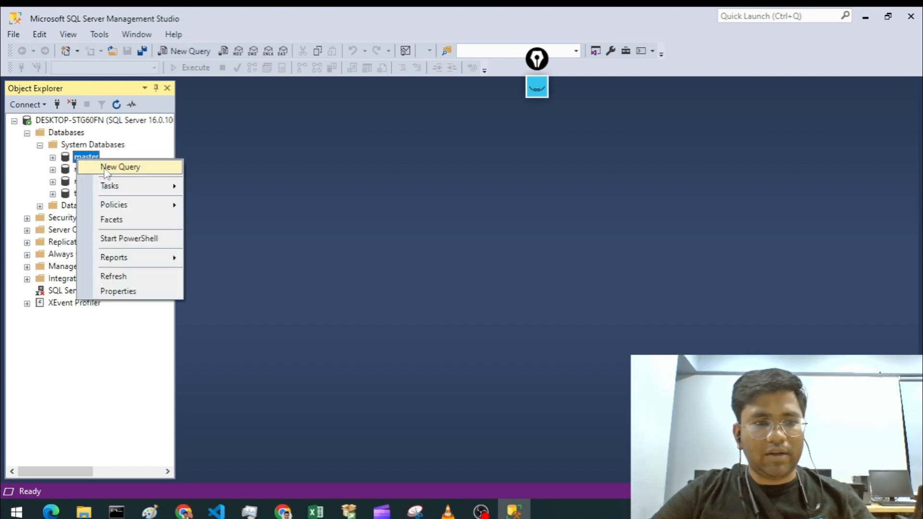
left_click(106, 168)
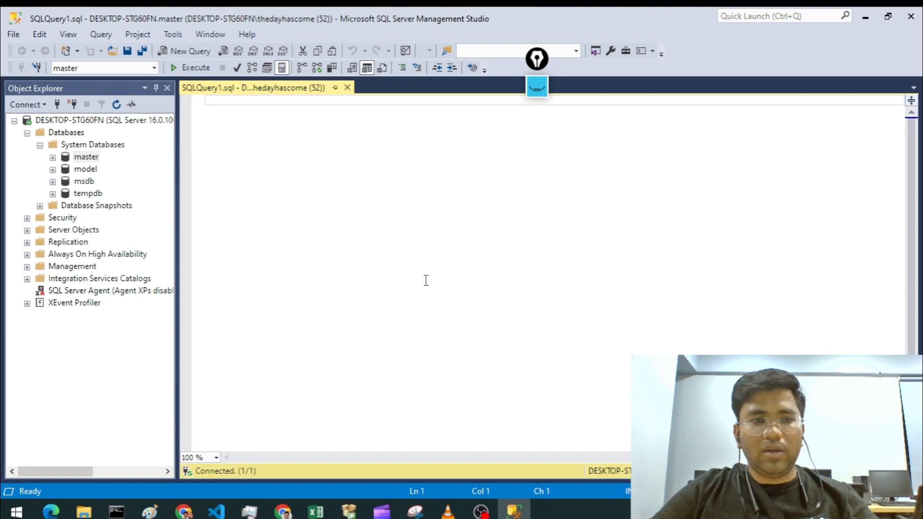
type("SELECT")
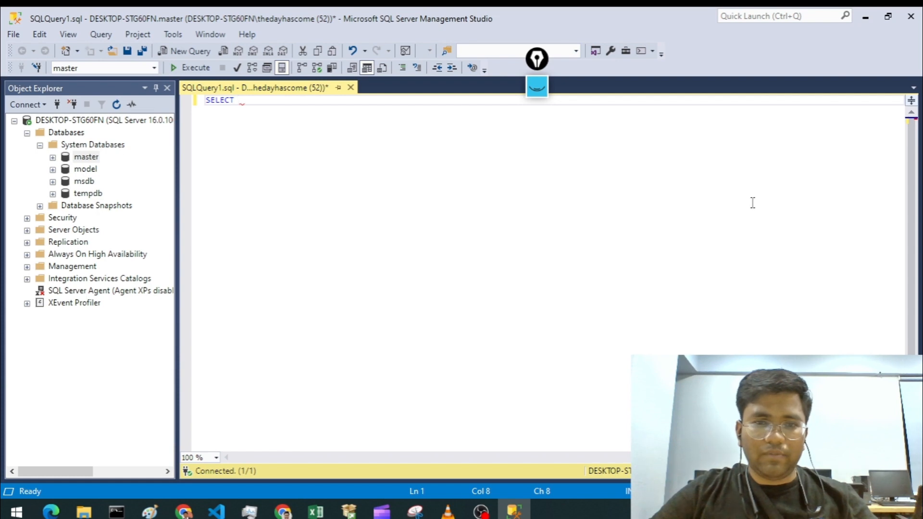
left_click(870, 20)
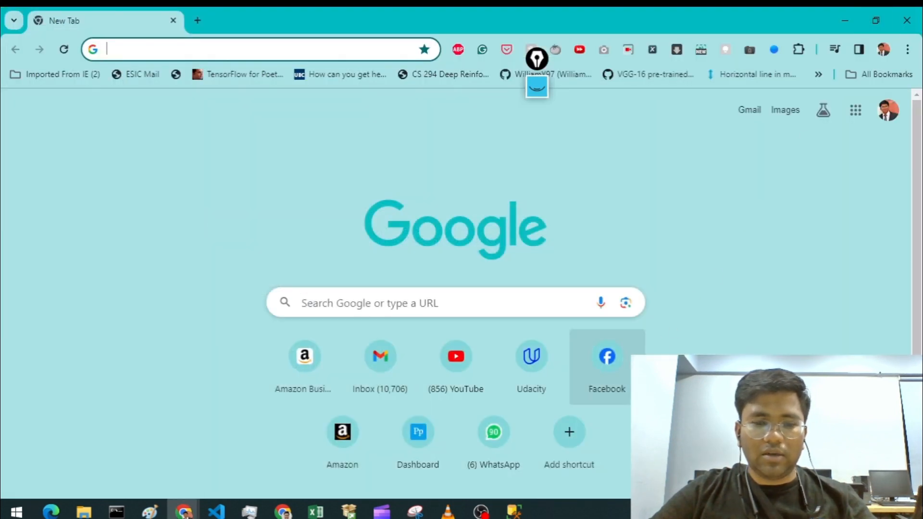
left_click(525, 512)
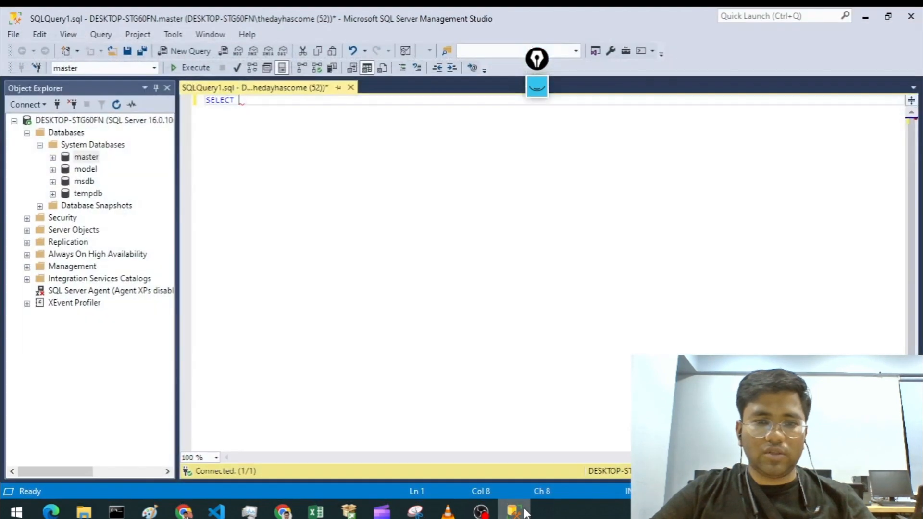